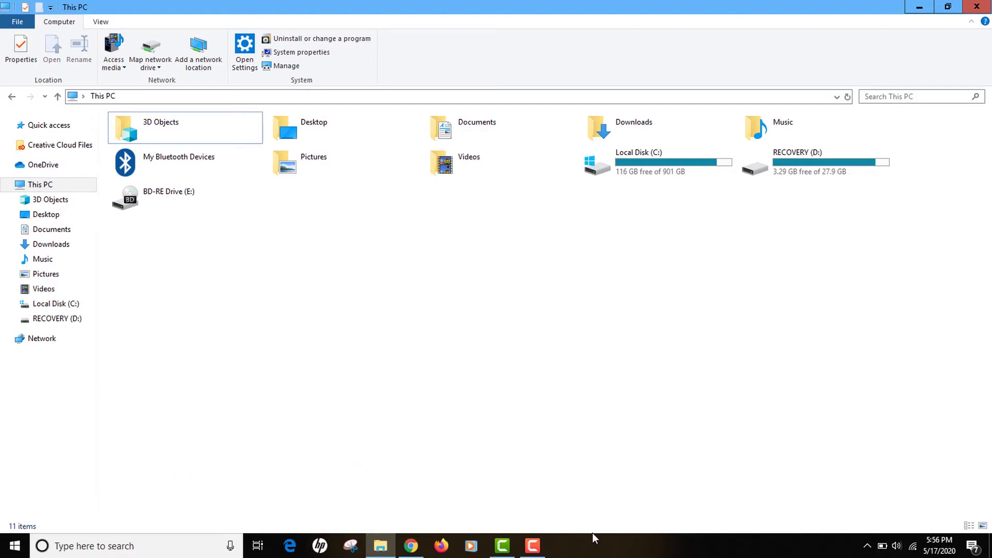
Open Task Manager's list of startup programs and check the actions available for NVIDIA Capture Server Proxy
key(ctrl+shift+Escape)
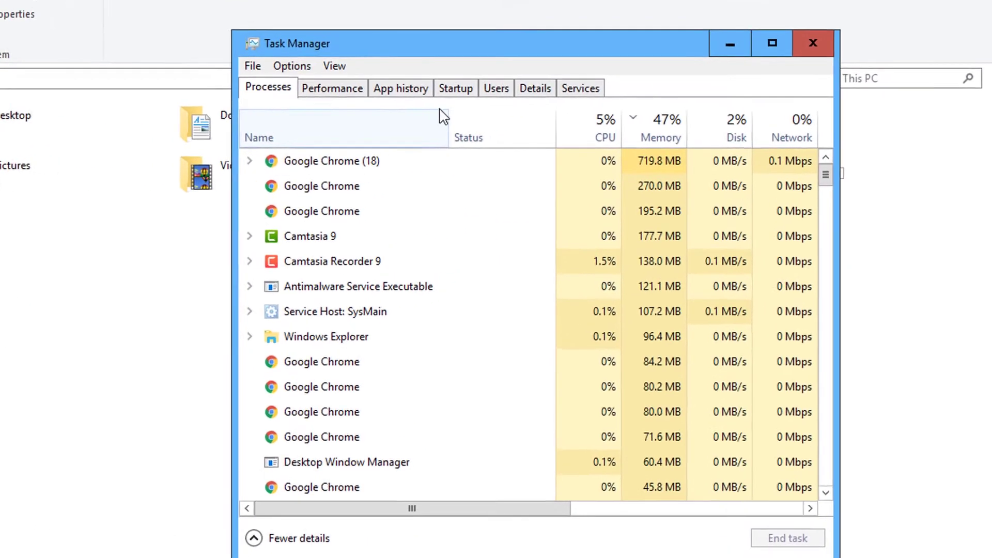
click(456, 88)
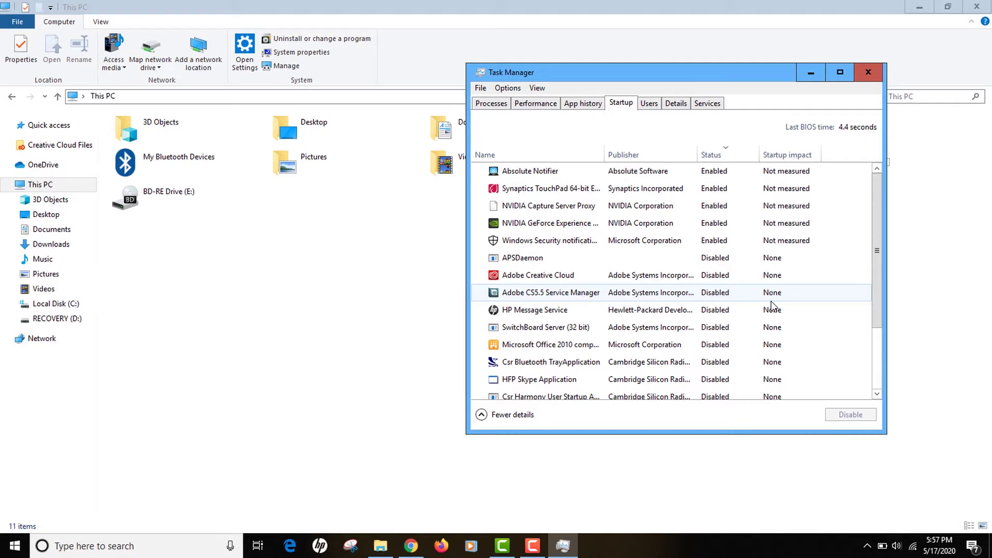
mouse_move(877, 193)
mouse_down()
mouse_move(879, 243)
mouse_move(872, 199)
mouse_up()
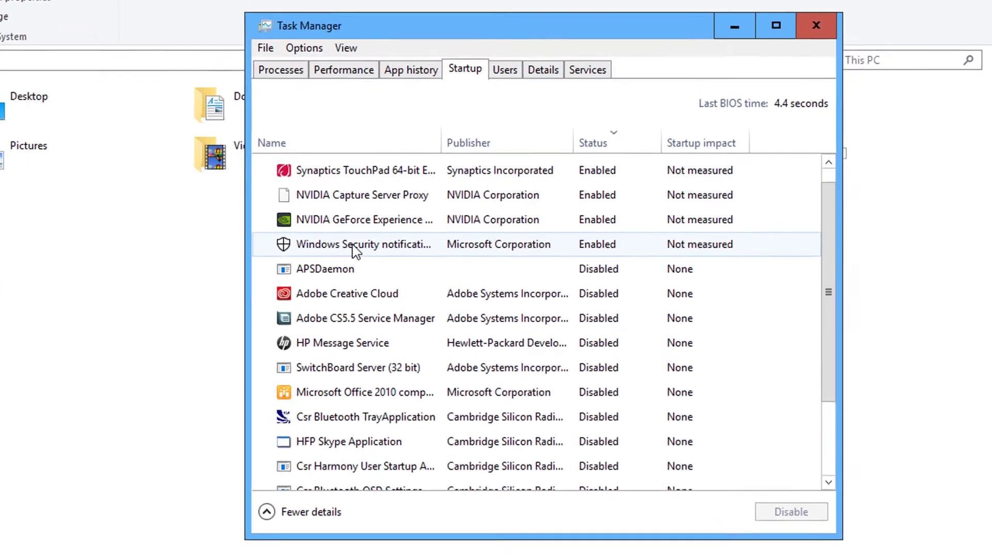
click(354, 247)
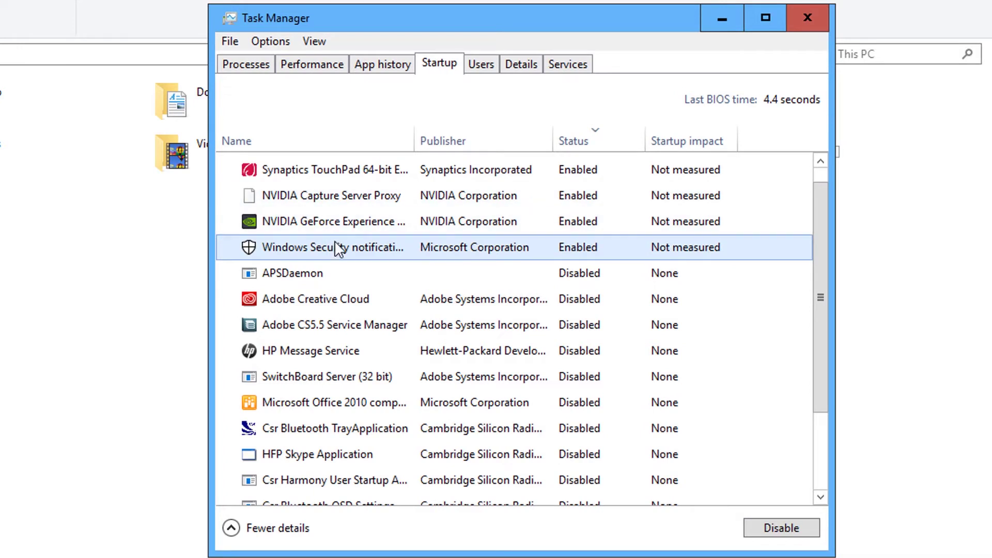
click(308, 206)
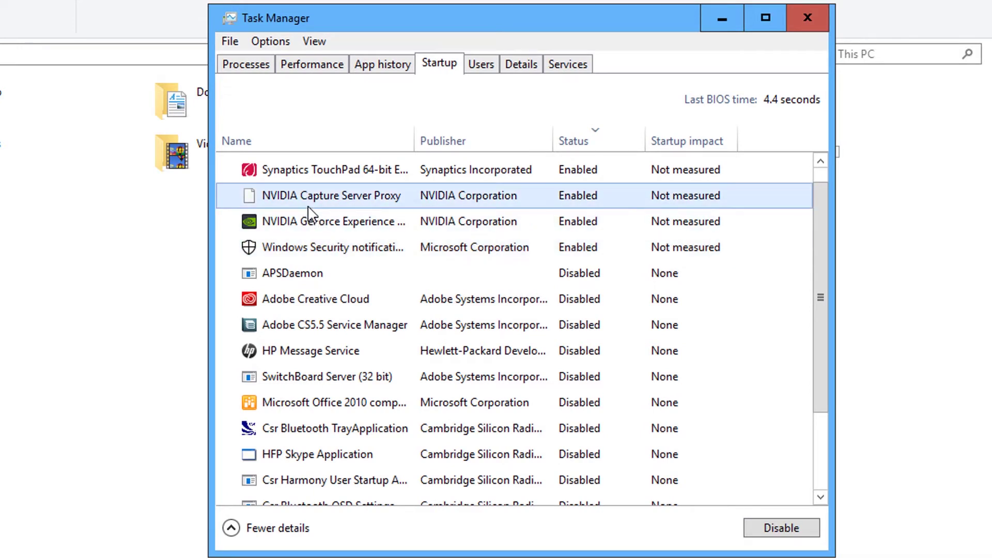
right_click(308, 207)
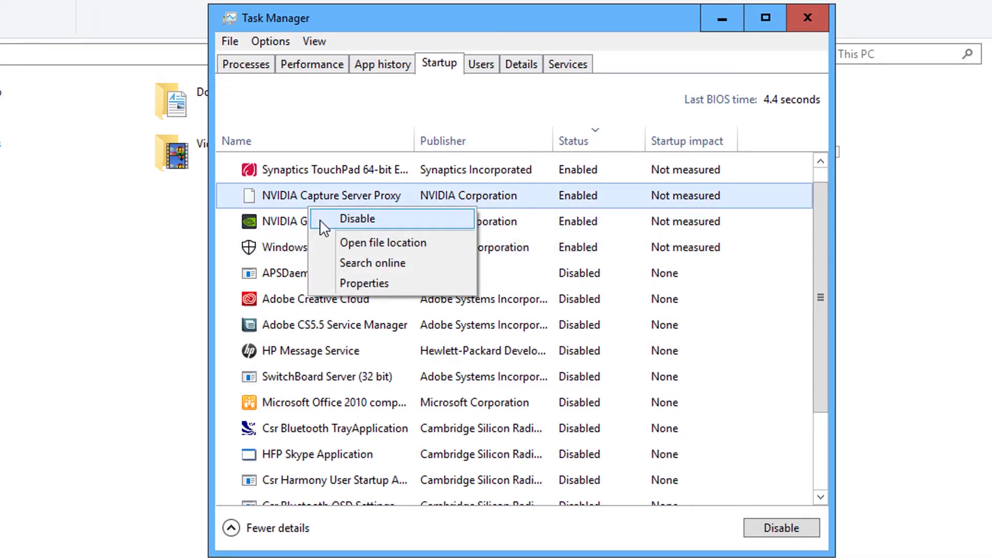
click(289, 203)
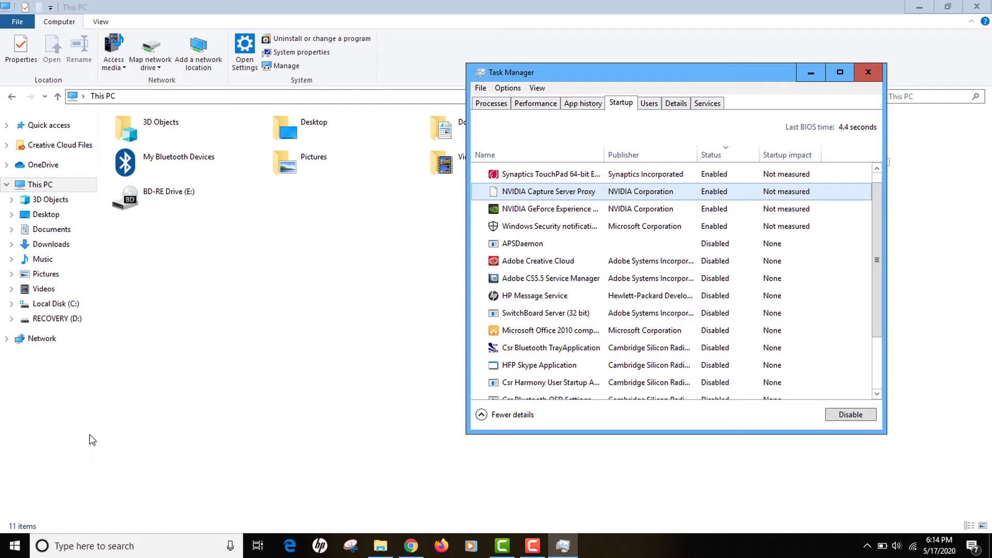
Open the Windows Temp folder by running temp from the Run dialog
click(4, 544)
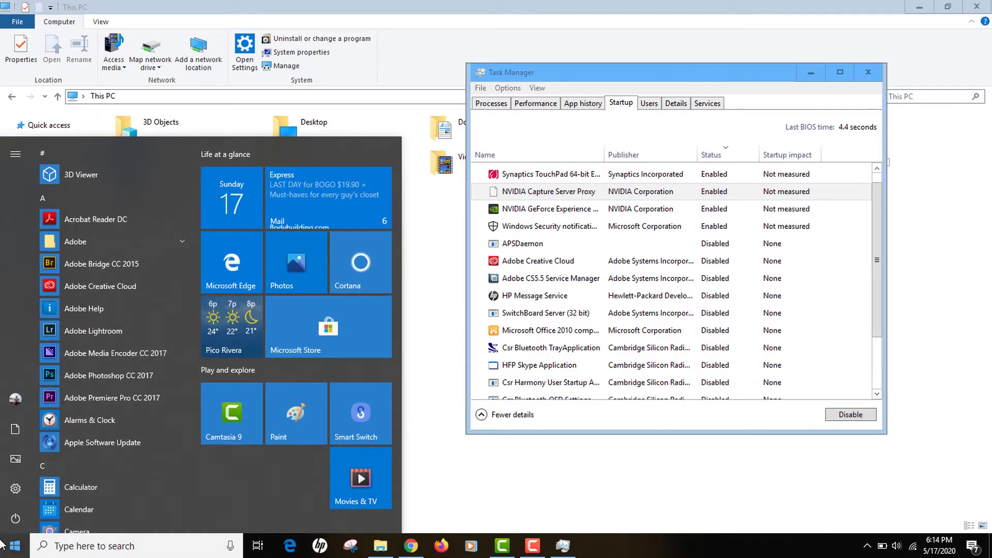
text(run)
key(Return)
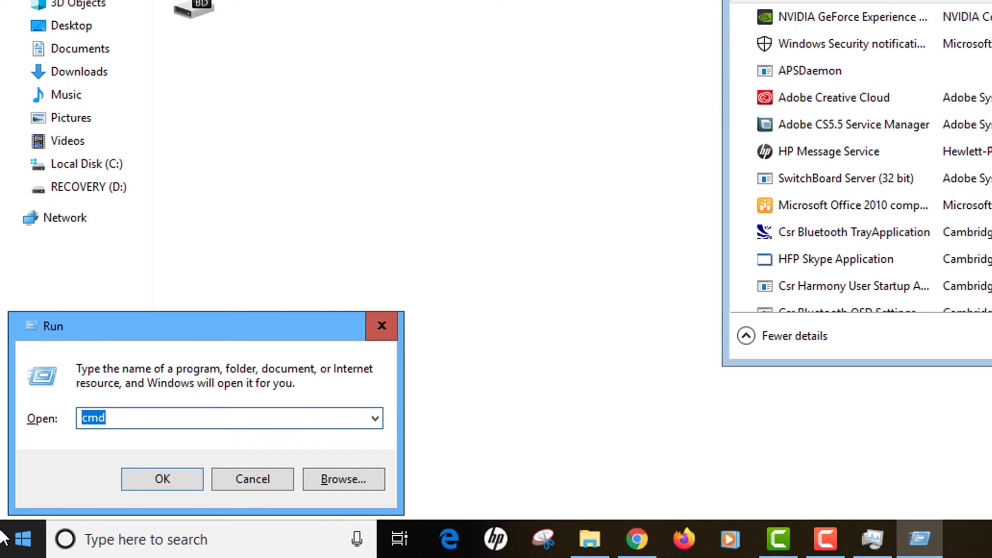
text(temp)
key(Return)
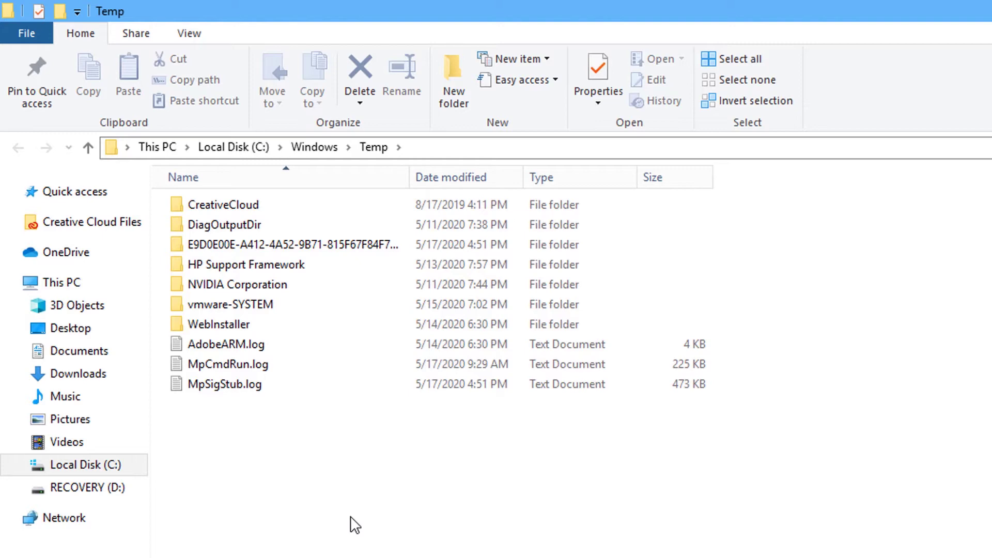
Delete everything in the Windows Temp folder, skipping the items that are in use
key(ctrl+a)
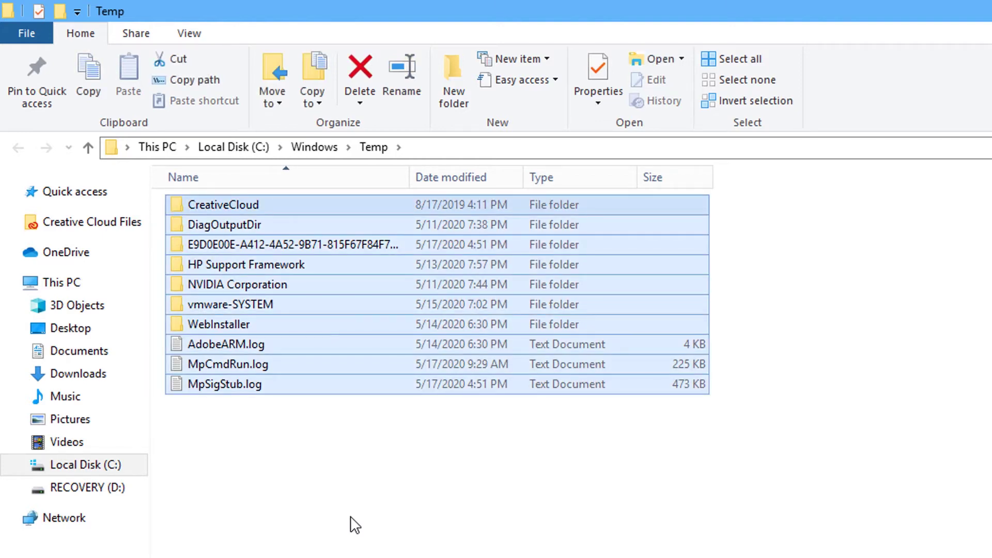
key(Delete)
key(Return)
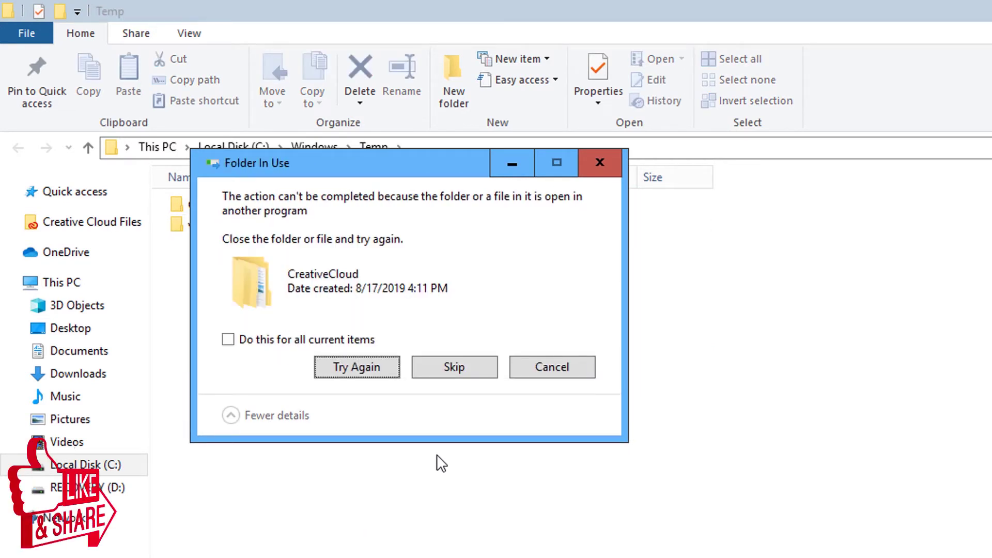
click(448, 363)
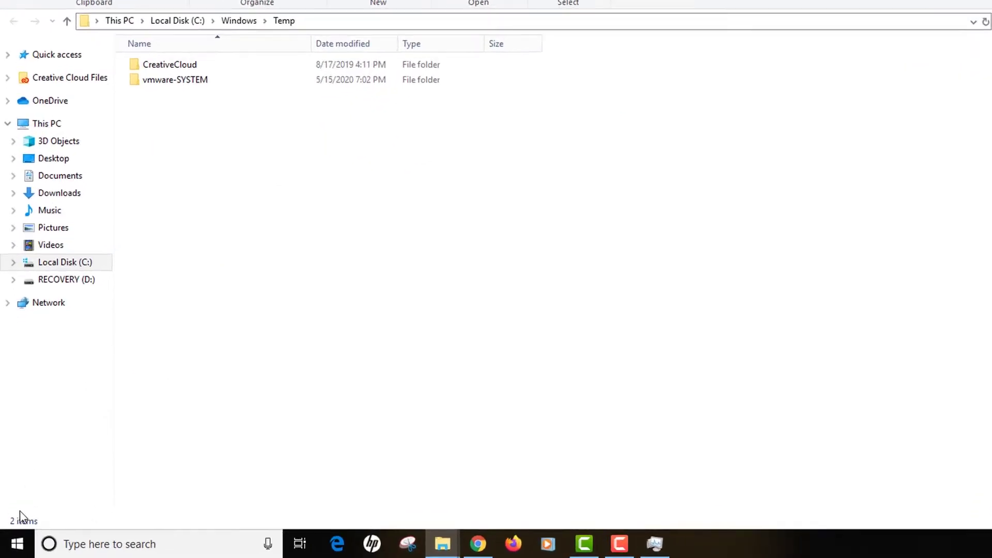
Open the user's local Temp folder by running %temp% from the Run dialog
click(12, 545)
text(ru)
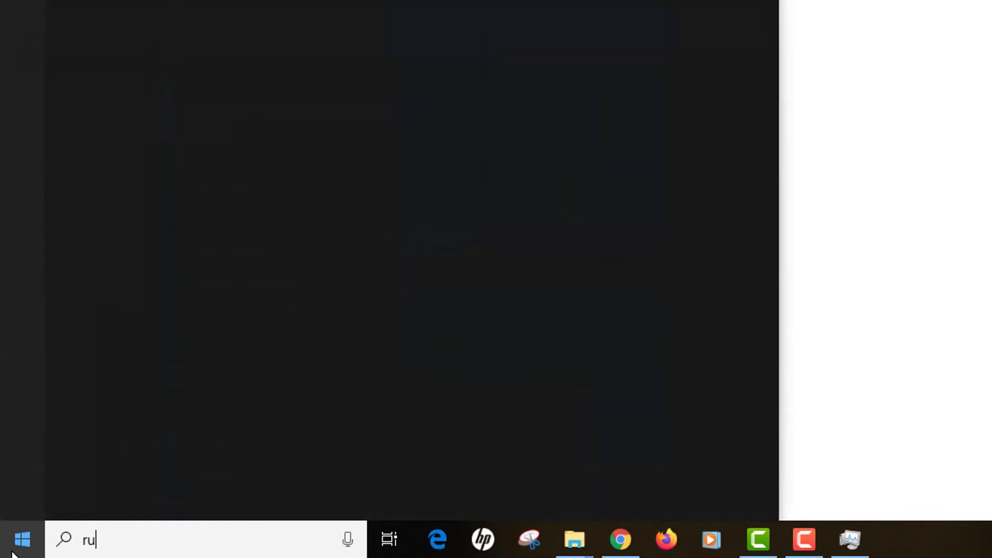
text(n)
key(Return)
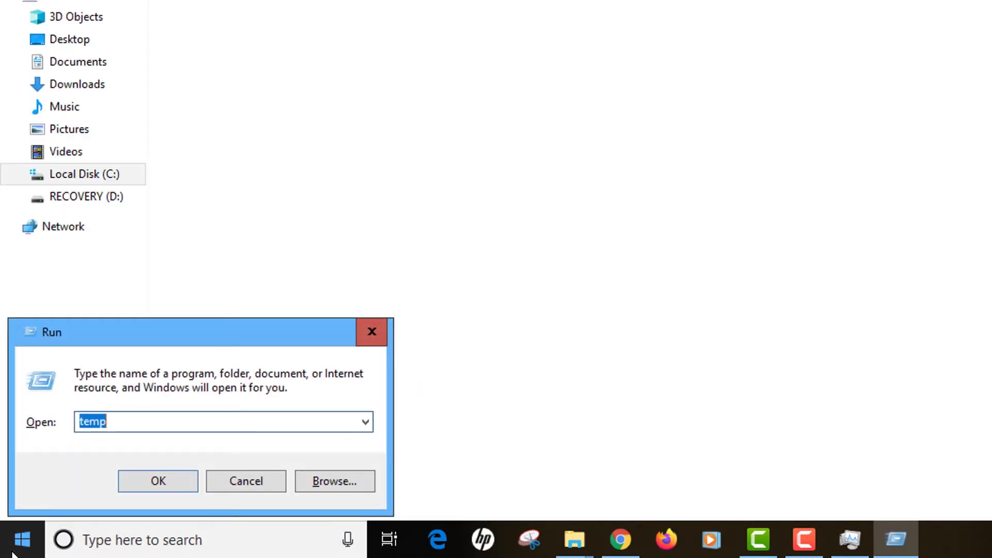
text(%temp%)
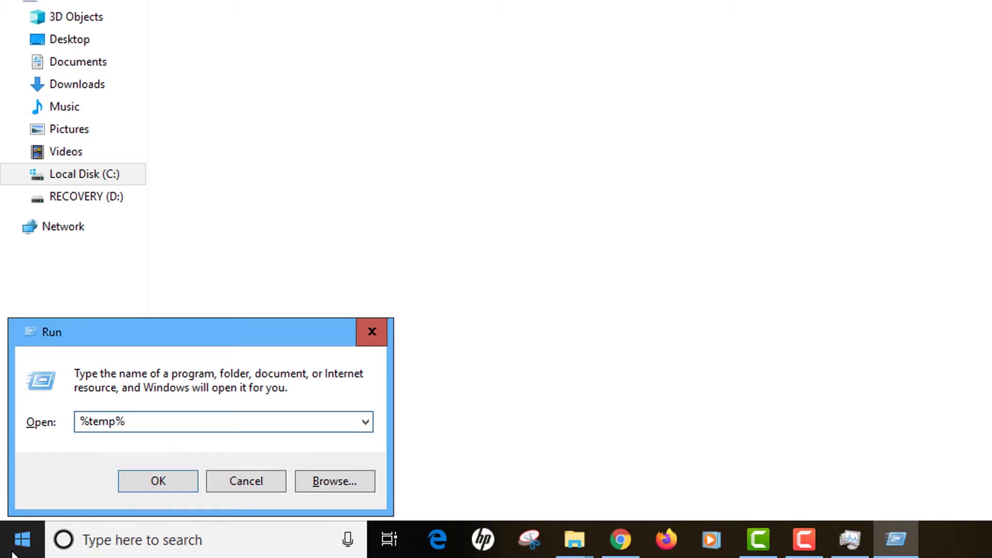
key(Return)
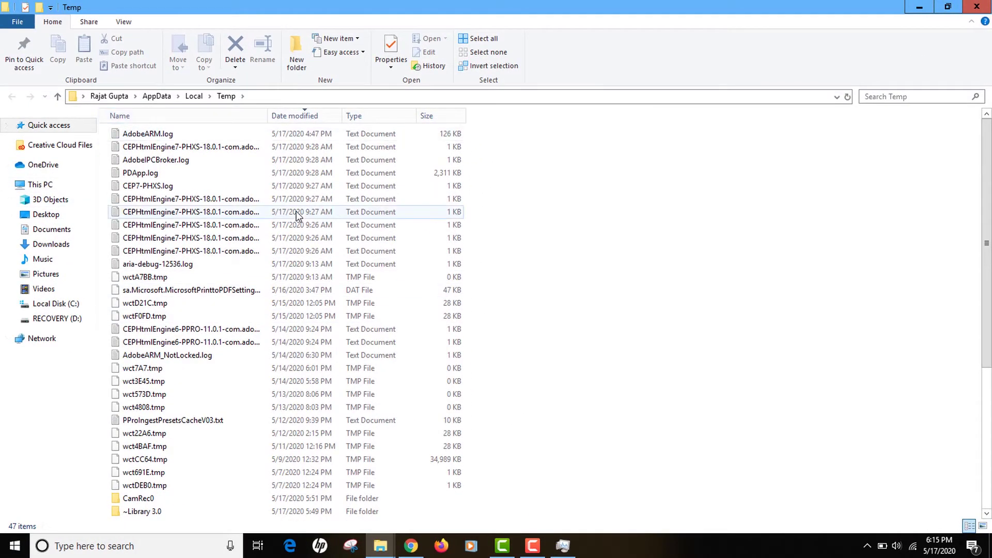
Delete all files and folders in the user's Temp folder, skipping those in use or needing administrator permission
click(513, 273)
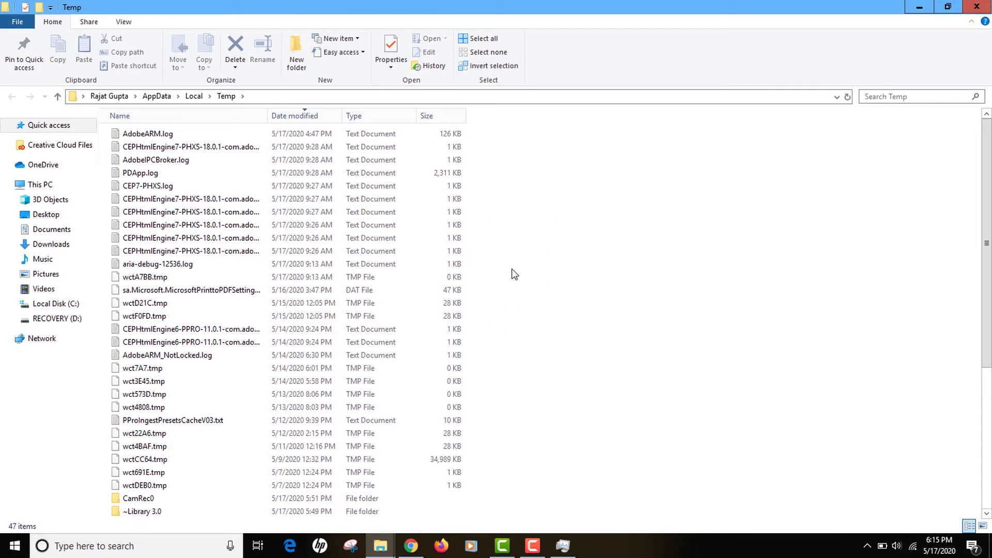
key(ctrl+a)
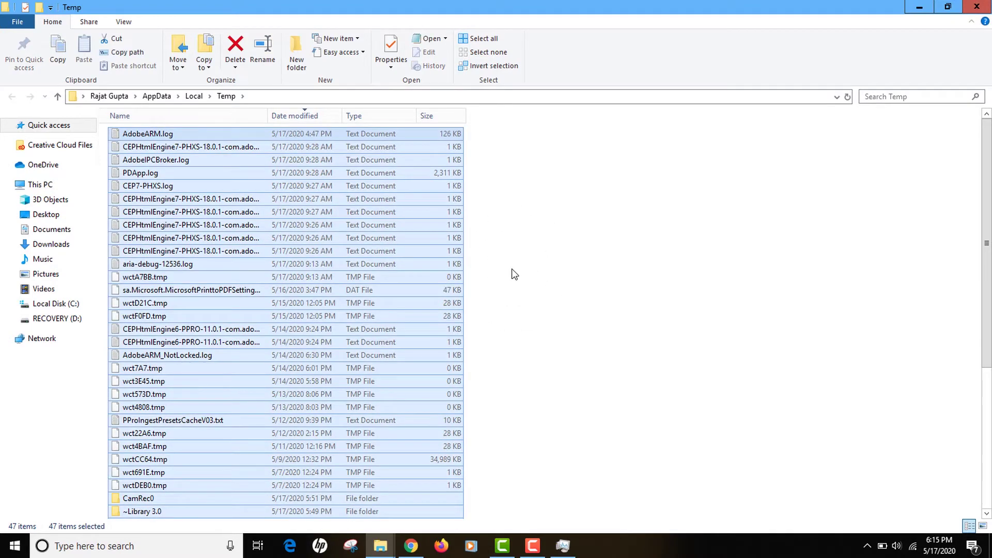
key(Delete)
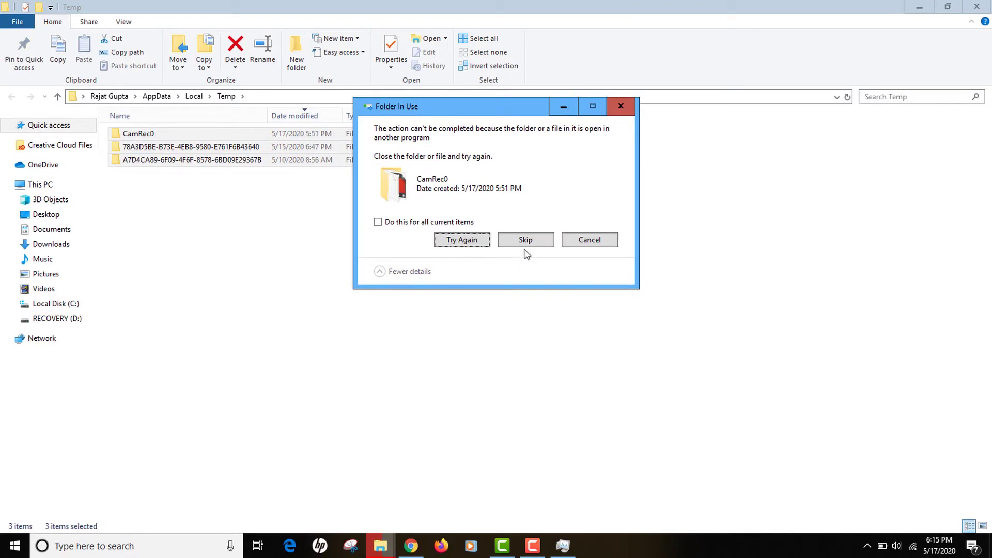
click(528, 245)
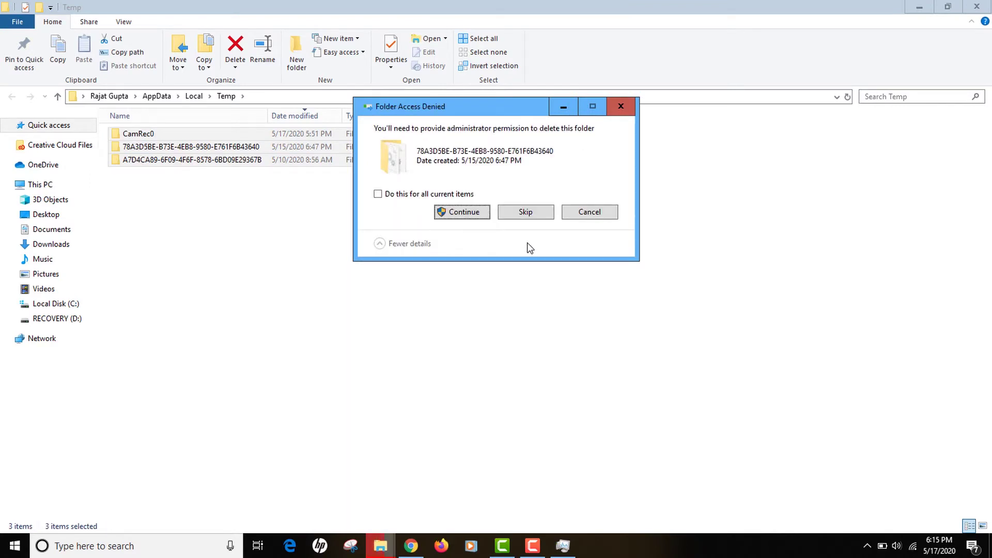
click(522, 219)
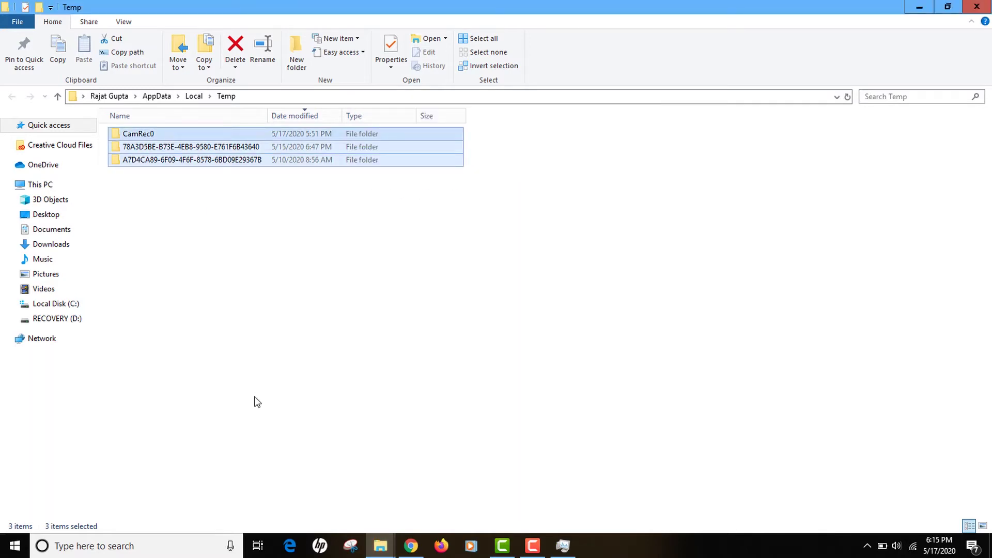
Search Windows for Add or remove programs, open that settings page and maximize its window
click(13, 546)
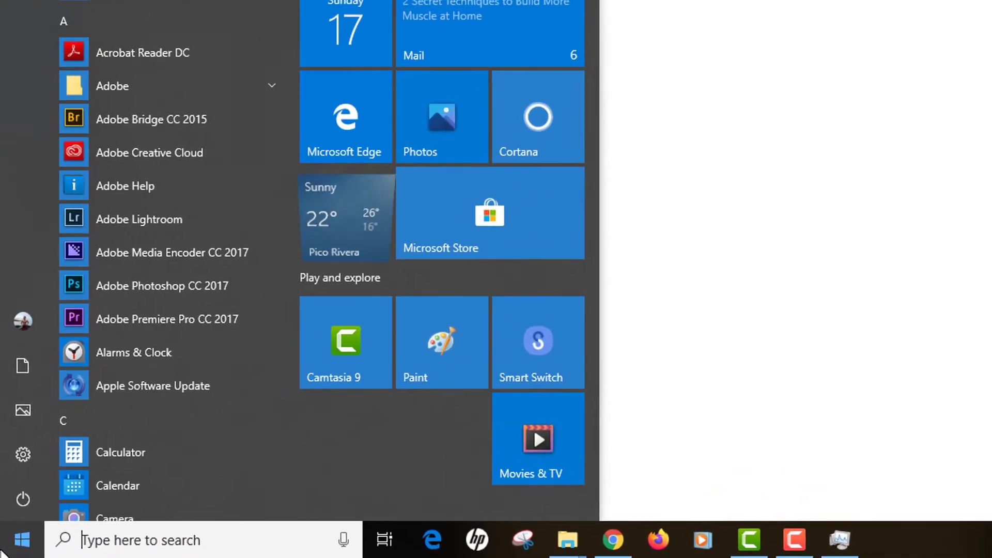
text(addd)
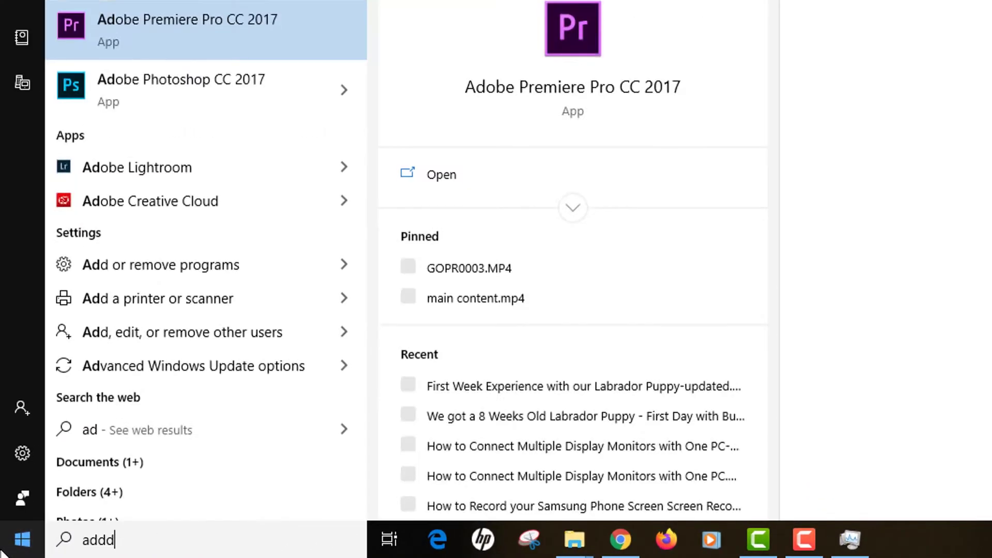
key(BackSpace)
text(or)
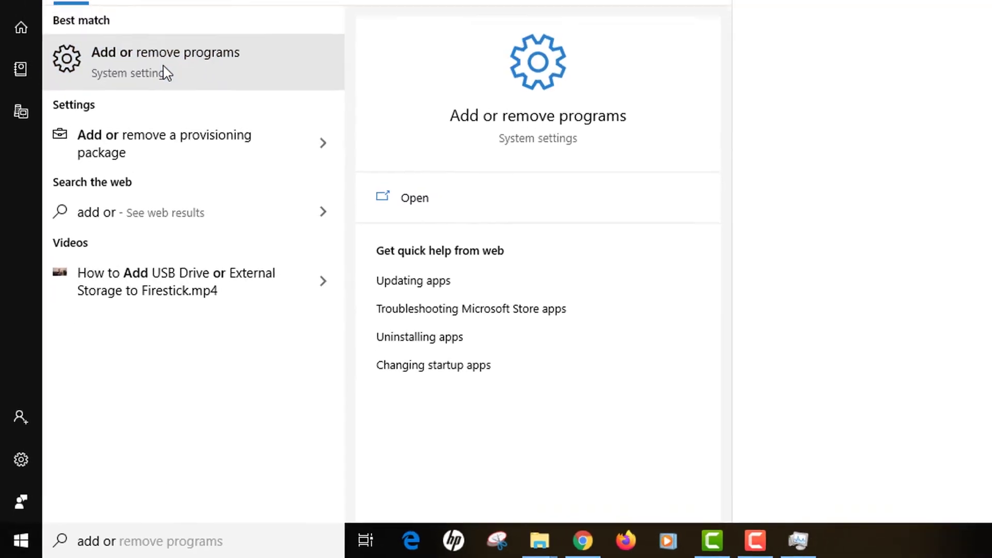
click(165, 72)
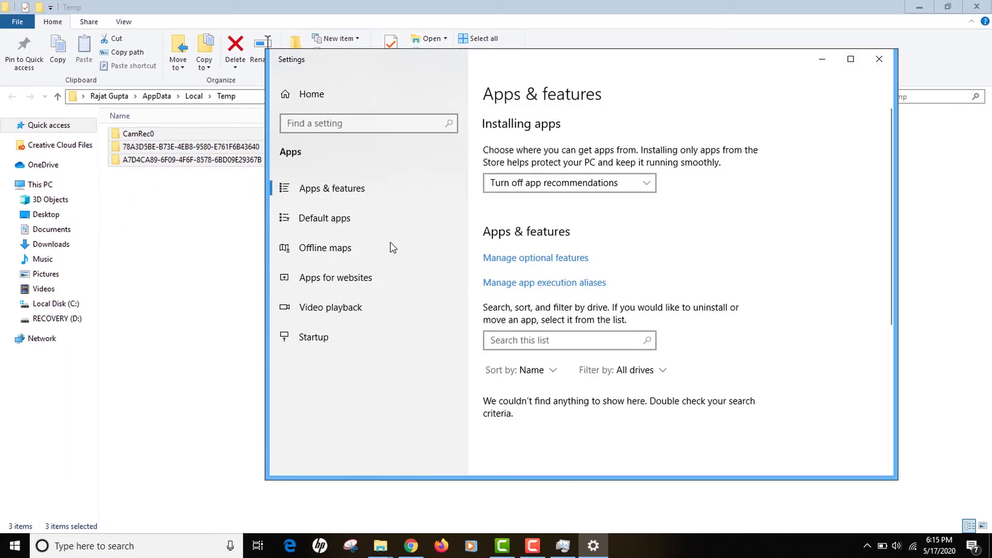
double_click(746, 55)
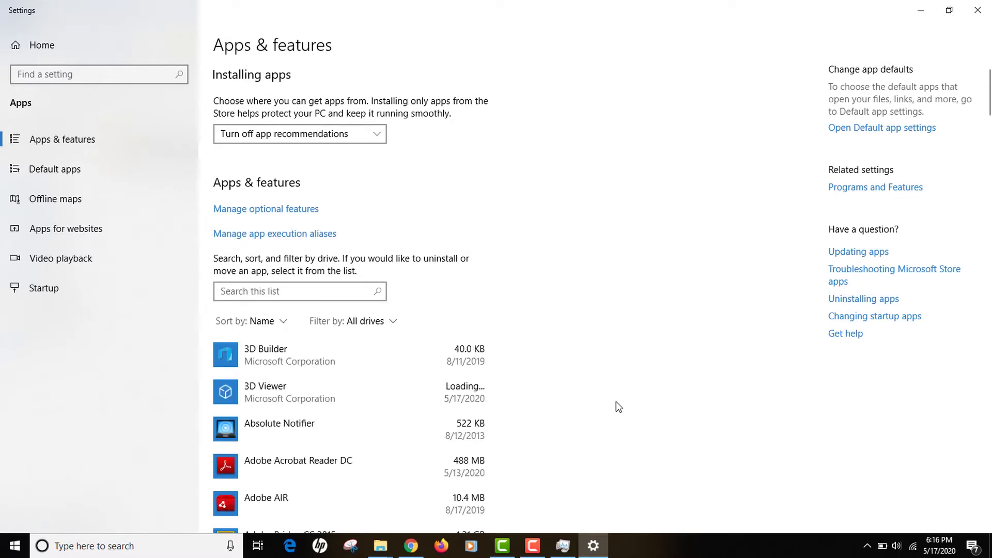
Look through the installed apps list and expand the 3D Builder entry to see its uninstall option
scroll(616, 402, down, 8)
scroll(616, 402, down, 10)
scroll(616, 402, up, 7)
scroll(616, 402, up, 10)
click(488, 350)
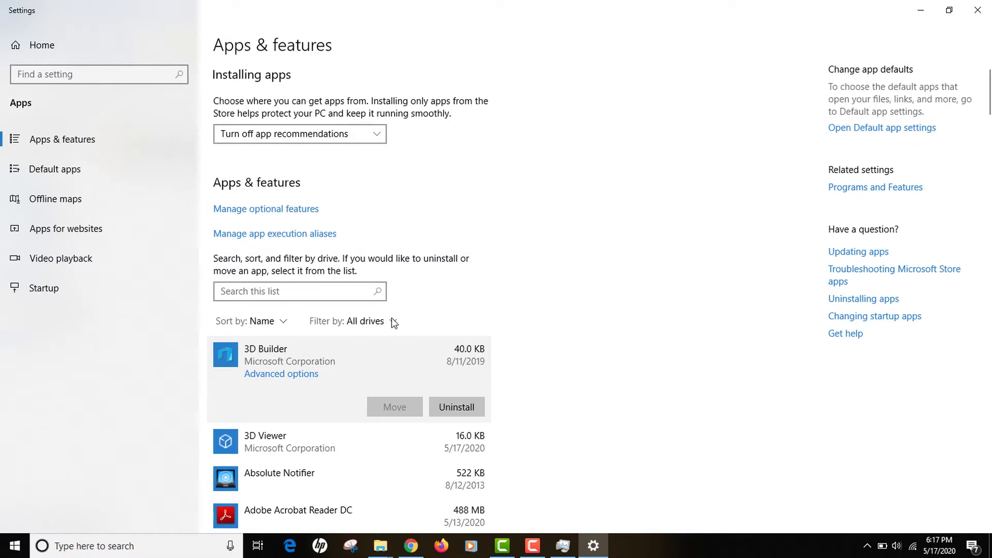
Search Windows for services, open the Services app and maximize its window
click(12, 547)
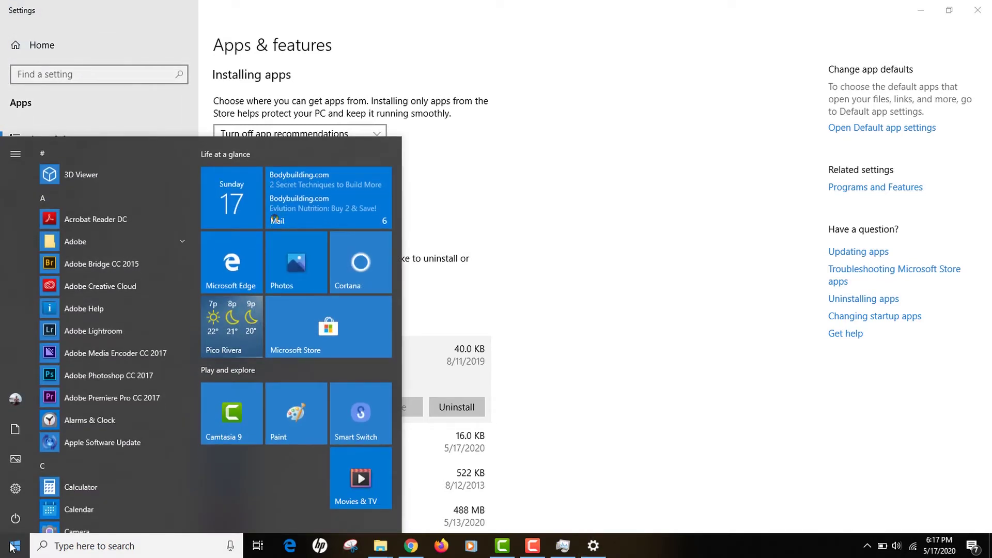
text(services)
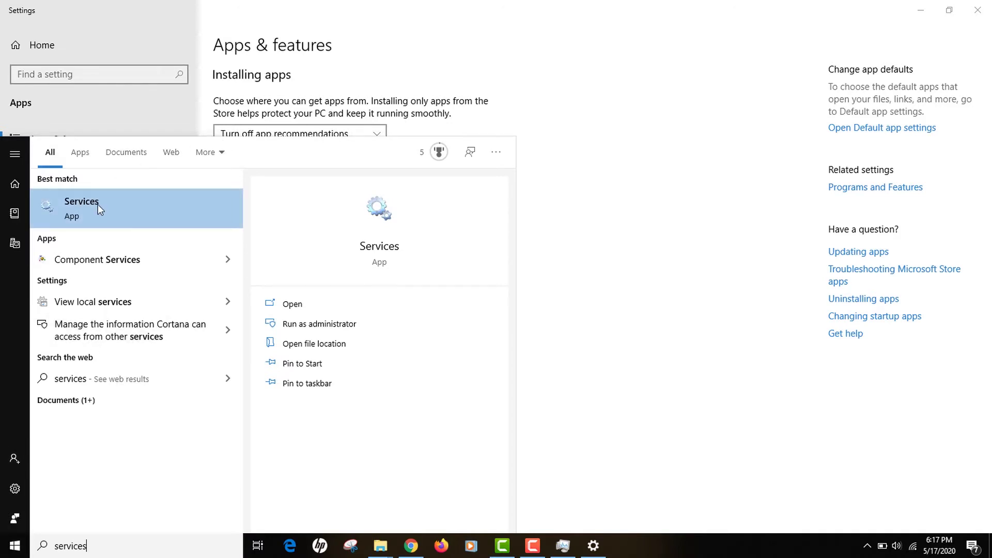
click(83, 204)
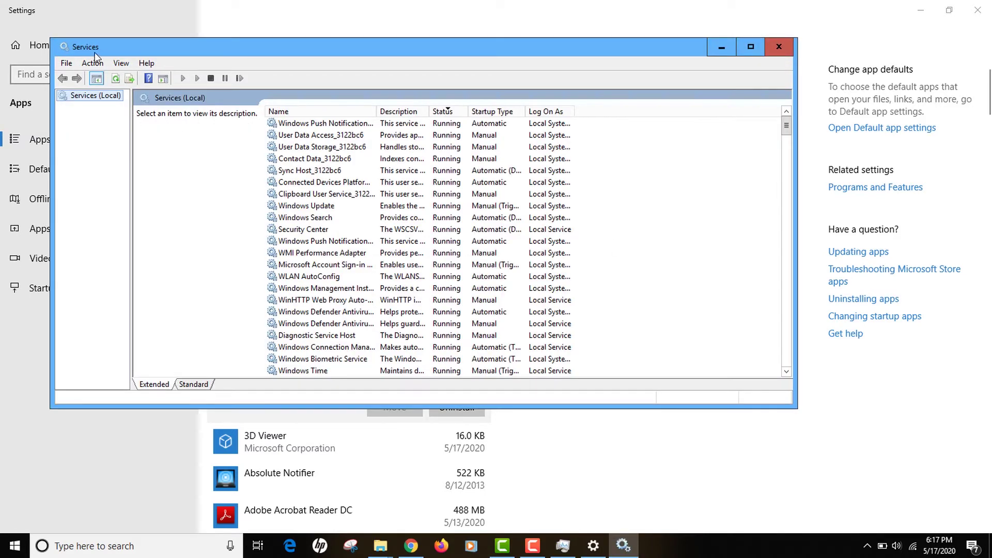
double_click(563, 53)
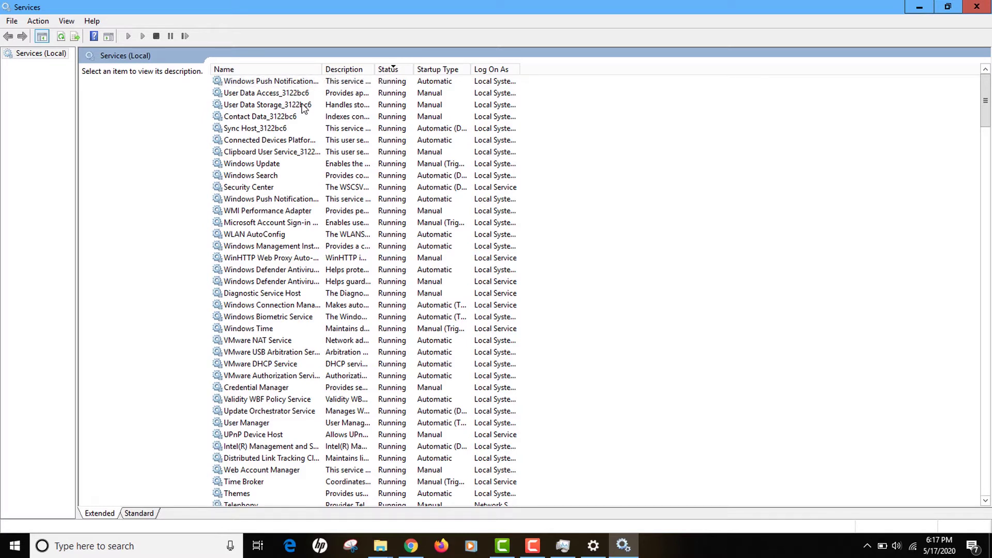
Find AdobeUpdateService in the services list, set its startup type to Manual and apply the change
click(283, 85)
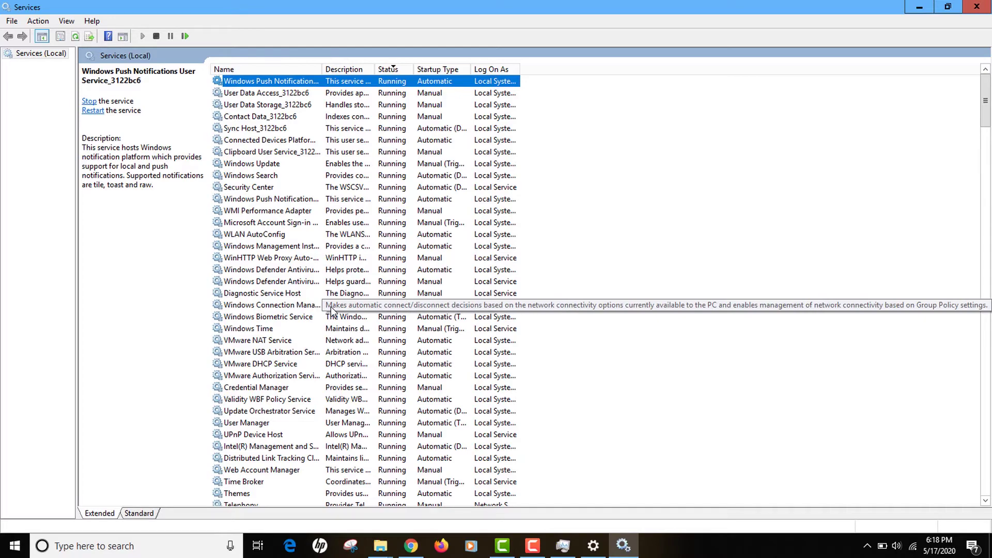
scroll(278, 406, down, 20)
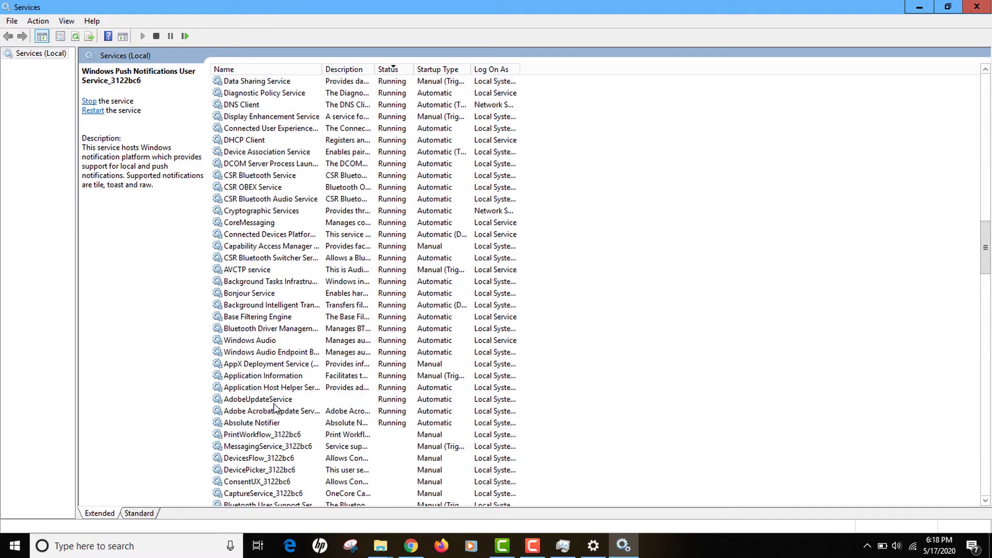
click(278, 403)
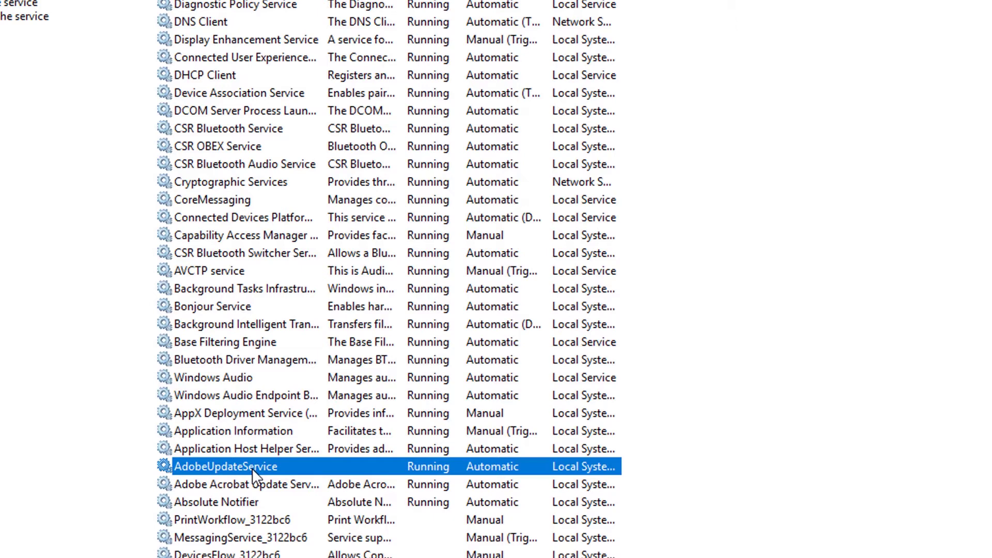
right_click(252, 469)
click(308, 434)
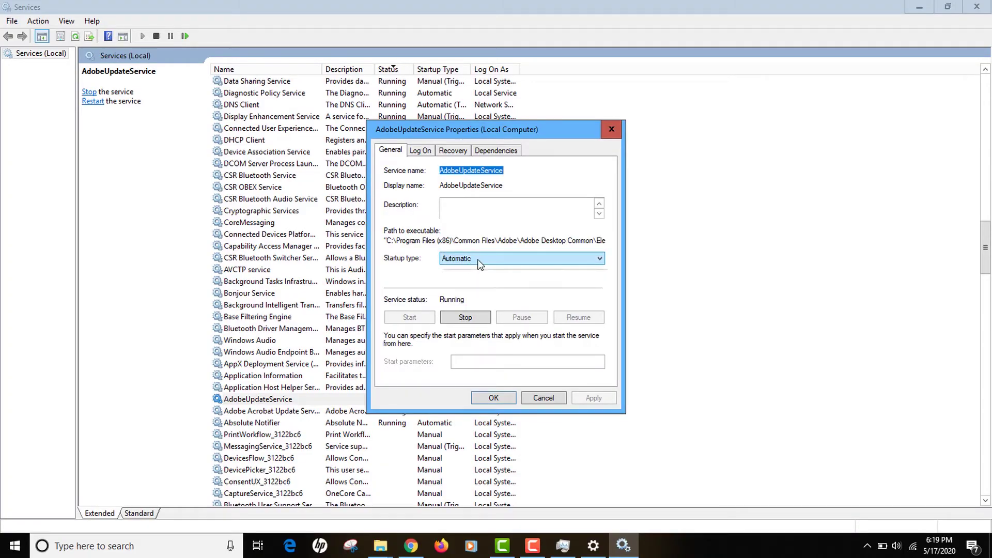
click(480, 258)
click(473, 282)
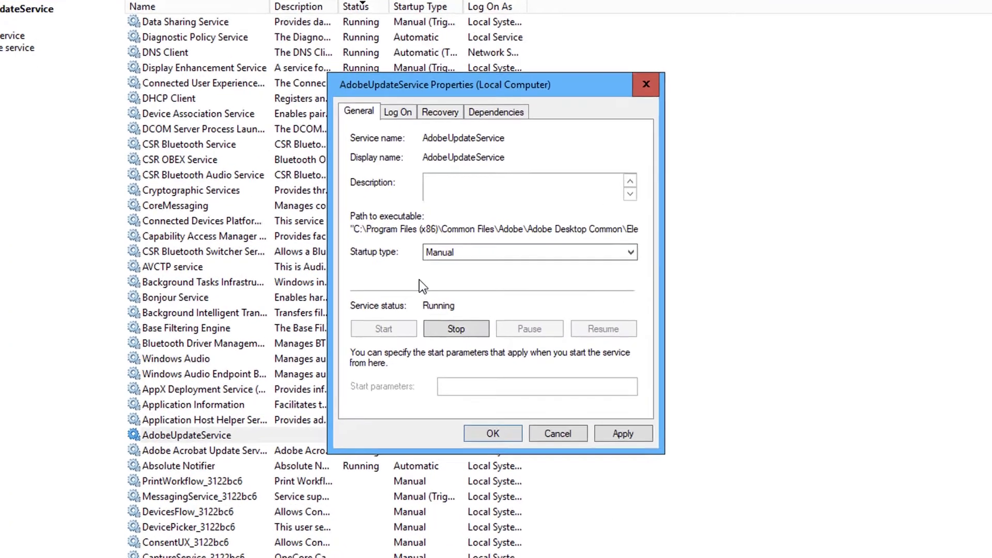
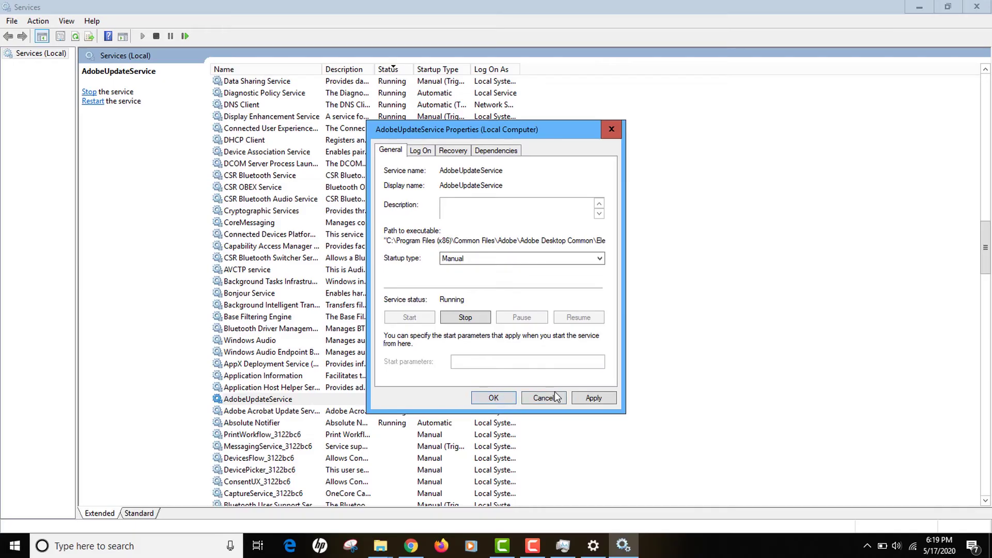
click(594, 400)
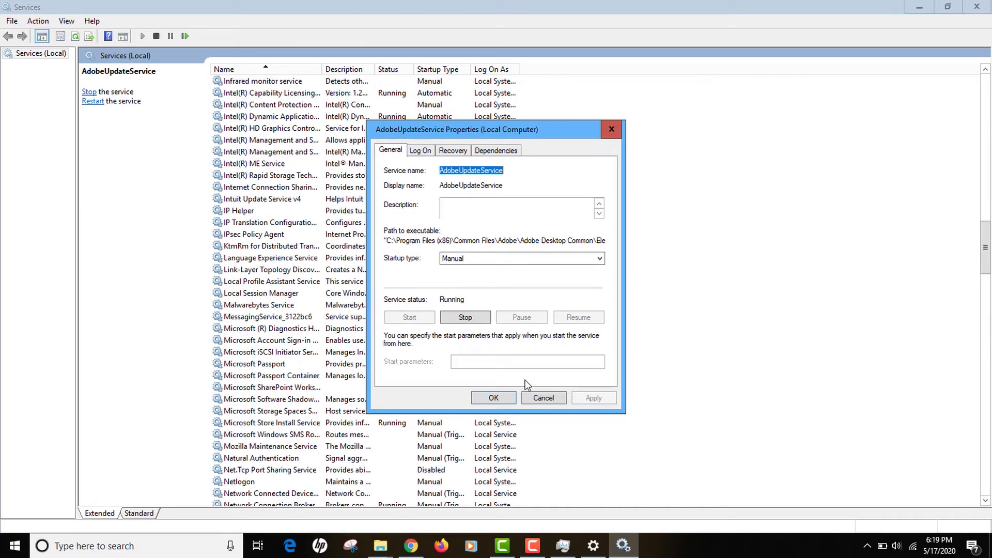
click(493, 398)
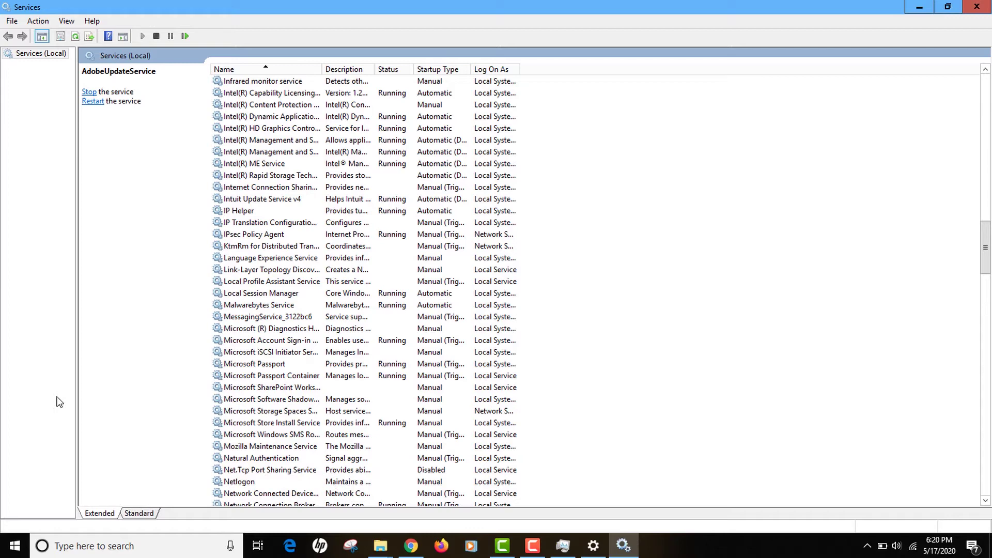
Switch to File Explorer, open the properties of Local Disk (C:) and start optimizing the C: drive in Optimize Drives
key(super+e)
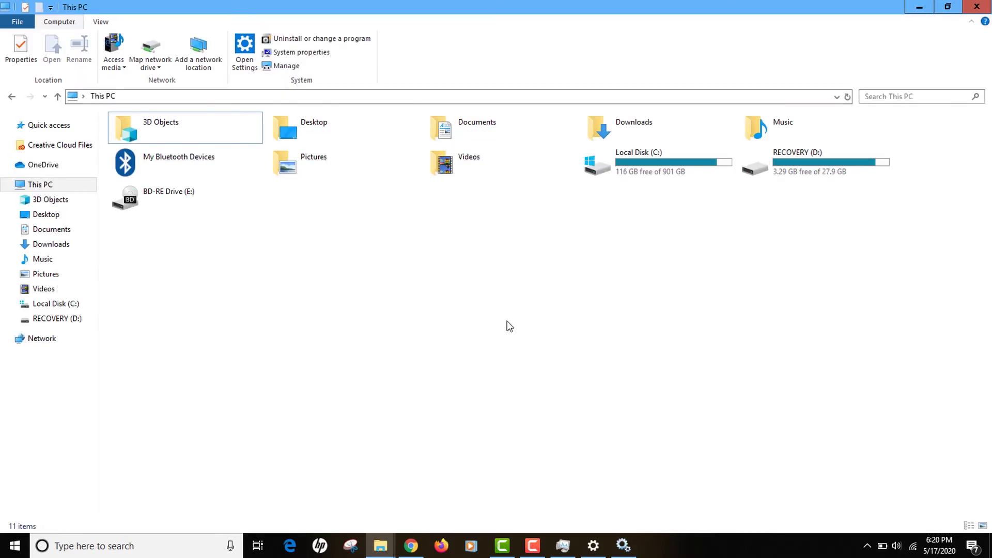
click(635, 166)
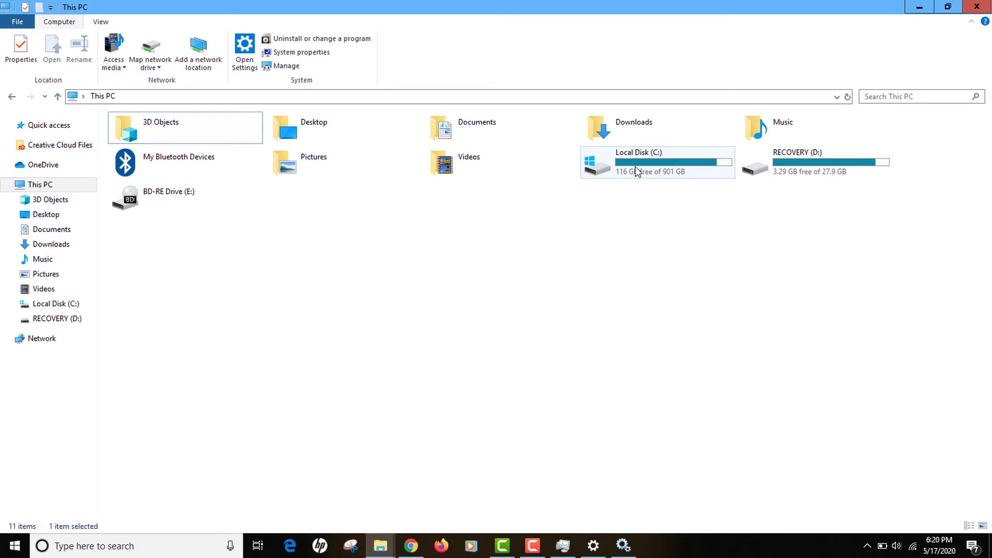
right_click(635, 166)
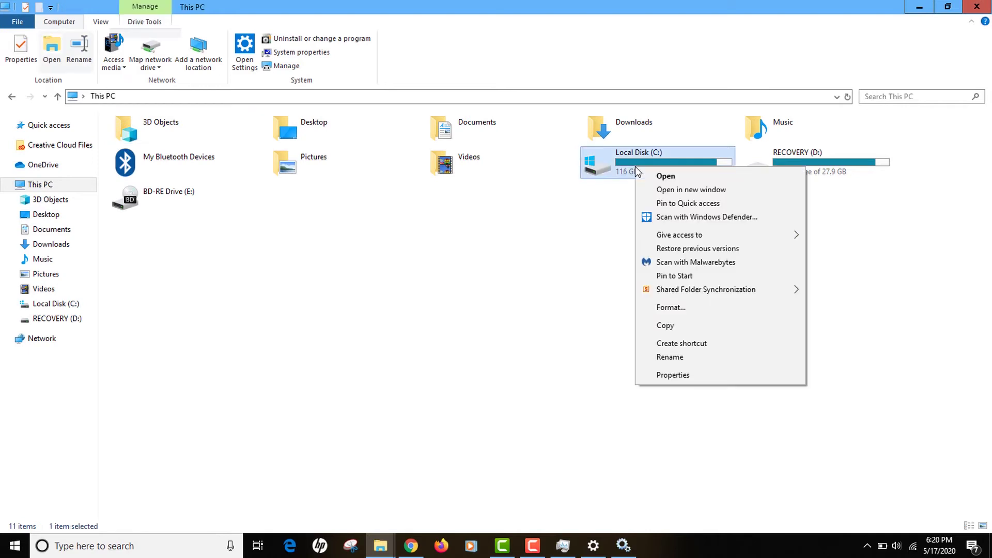
click(679, 368)
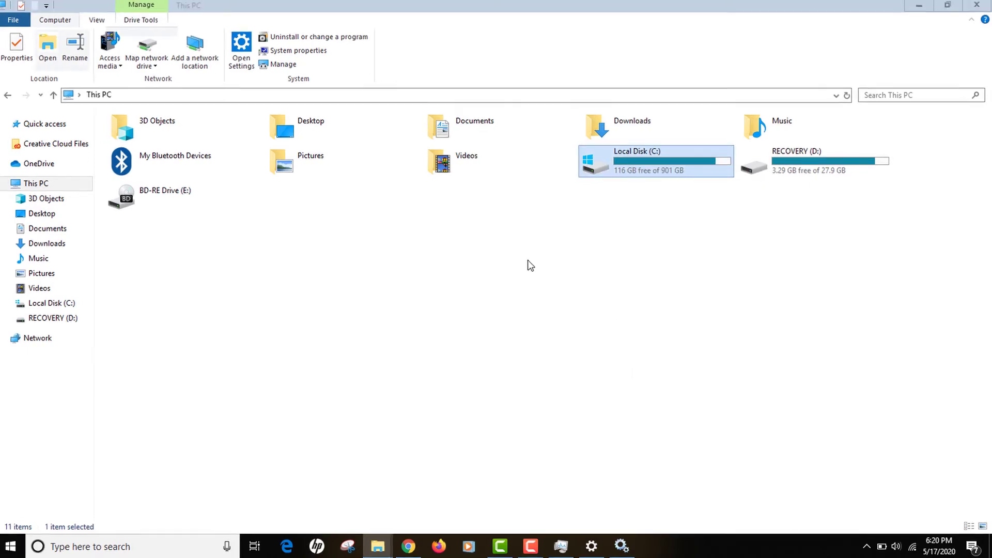
click(588, 106)
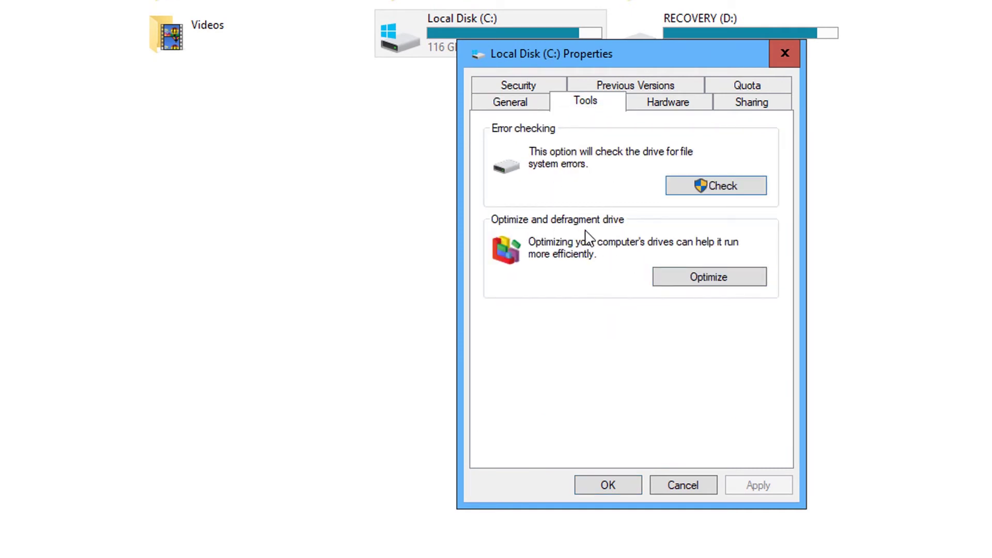
click(676, 284)
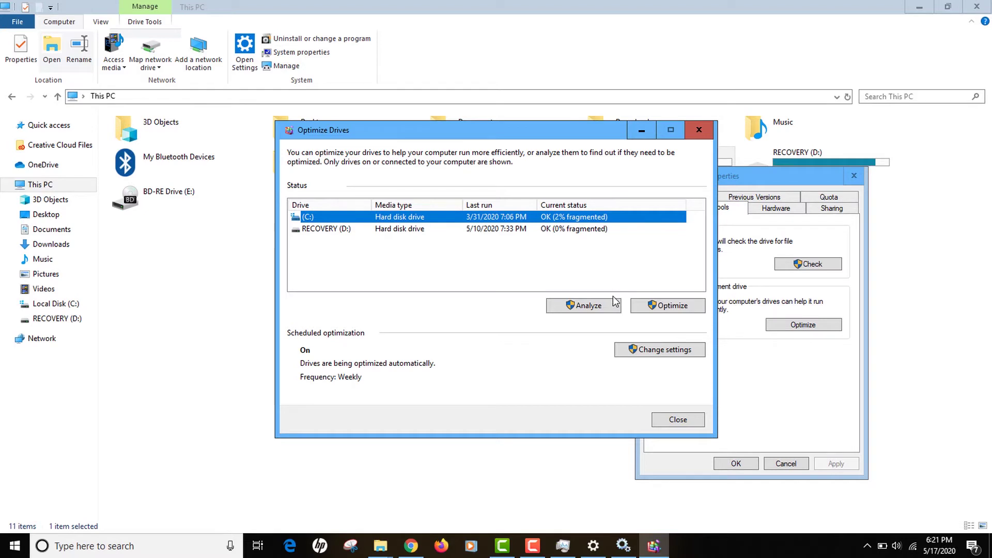
click(648, 305)
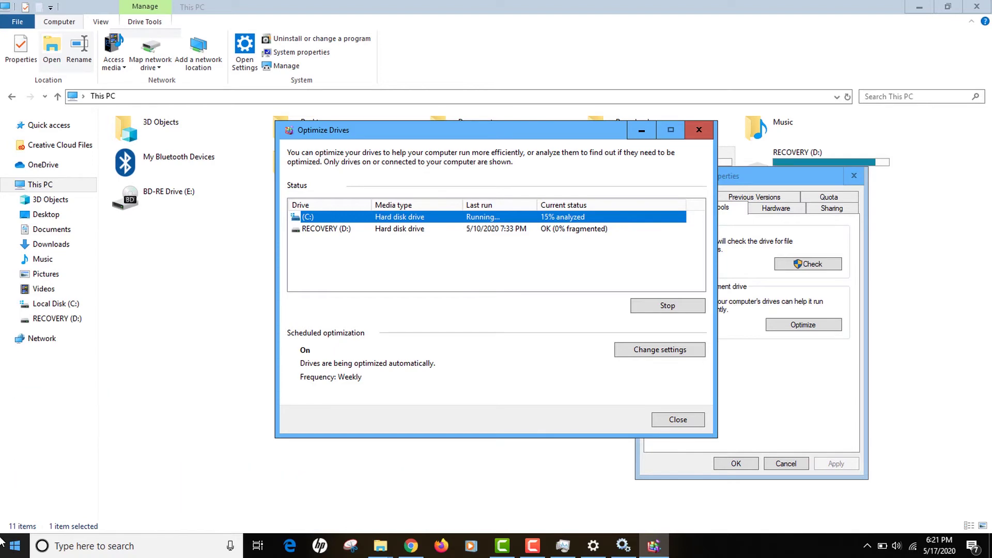
Search Windows for background apps and open the Background apps settings page
click(14, 546)
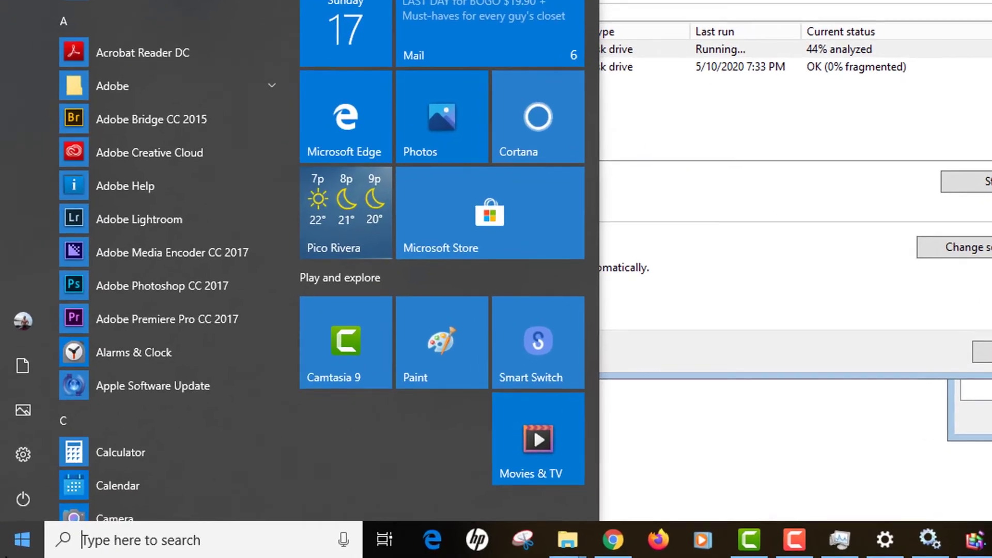
text(back)
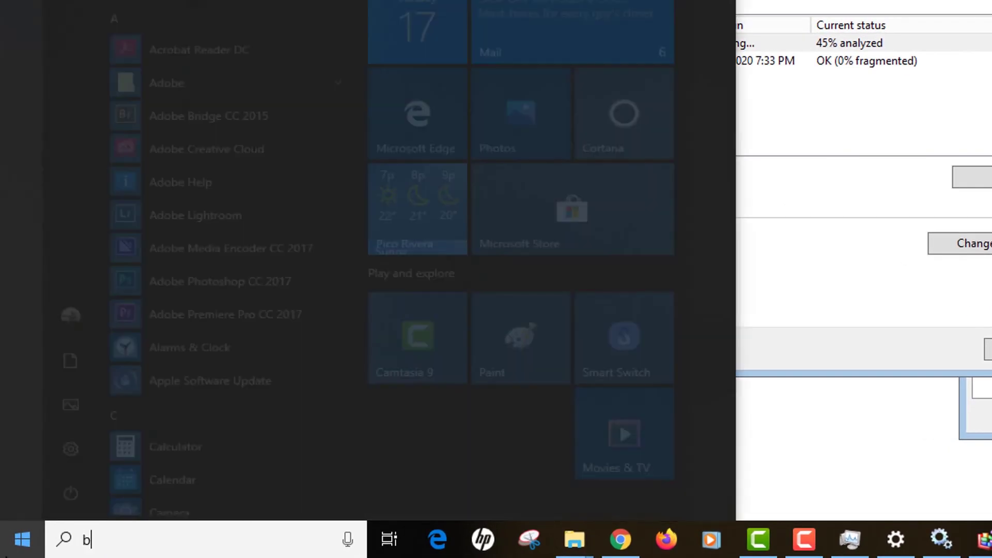
text(g)
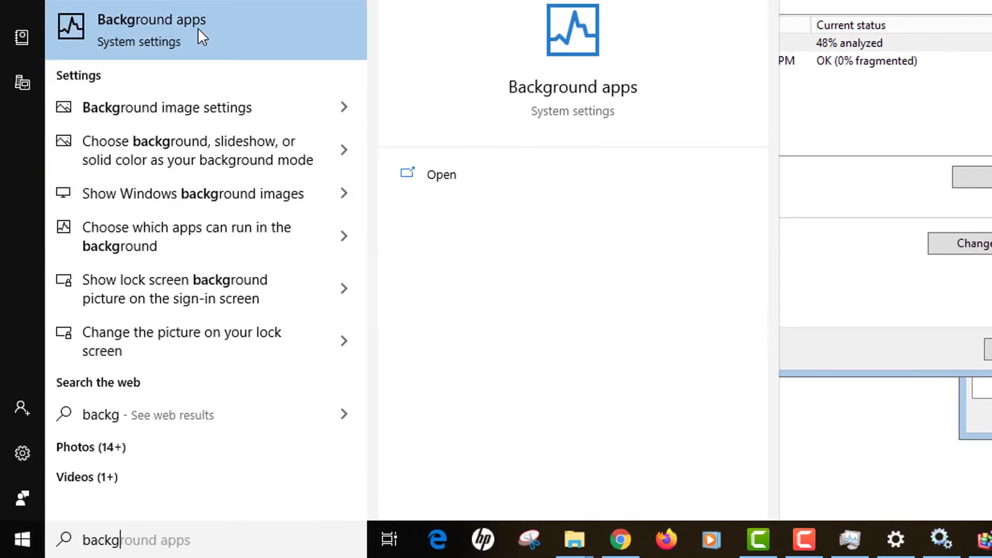
click(176, 20)
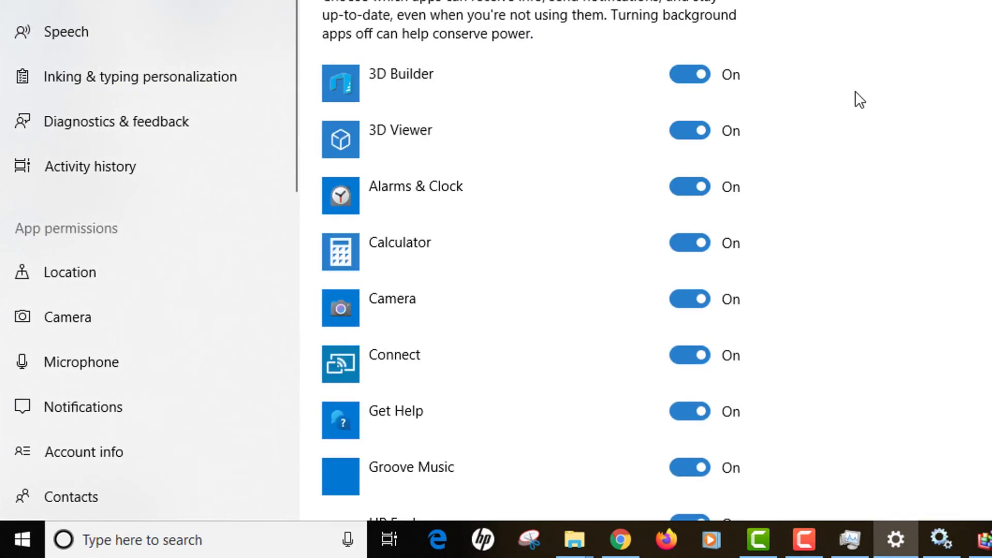
Stop Xbox Game Bar and Xbox Console Companion from running in the background
scroll(938, 132, down, 5)
scroll(939, 135, down, 10)
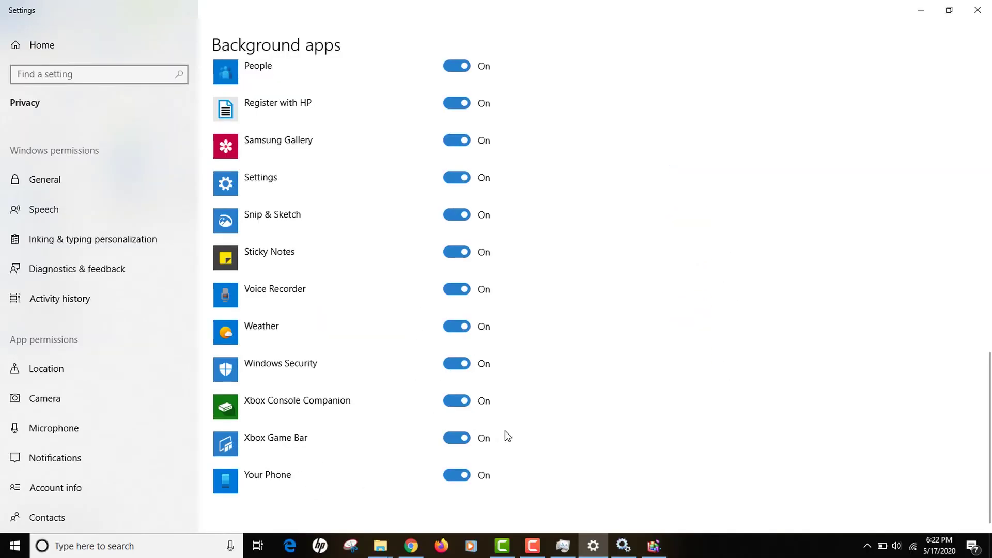
click(468, 437)
click(465, 439)
click(464, 405)
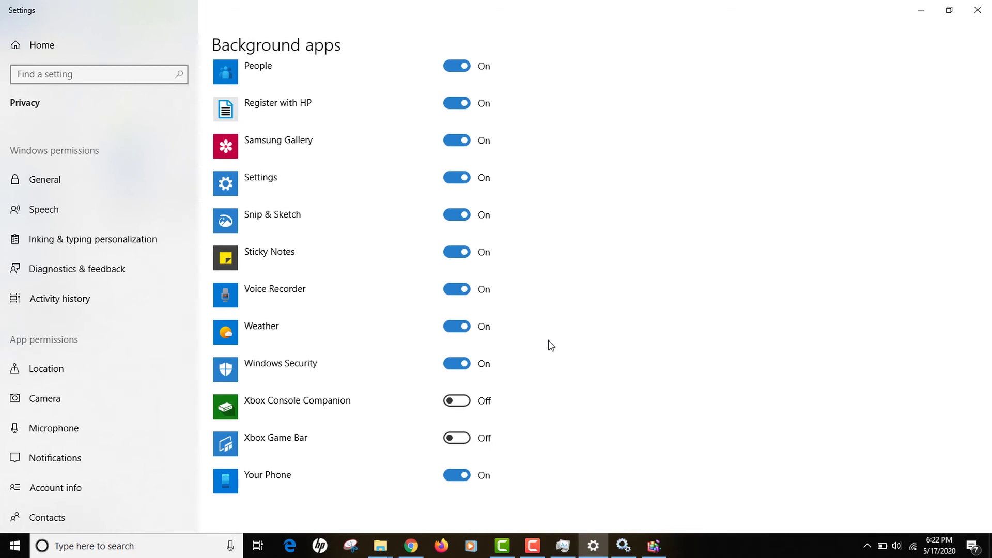
scroll(371, 312, up, 6)
scroll(374, 323, up, 10)
scroll(373, 323, up, 2)
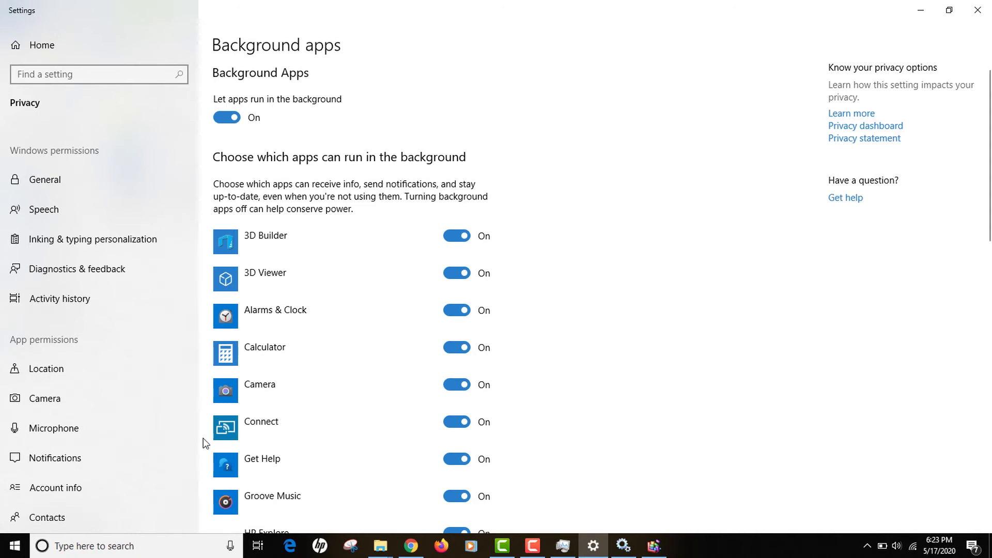
Search Windows for update and open the Windows Update settings to check for available updates
key(super)
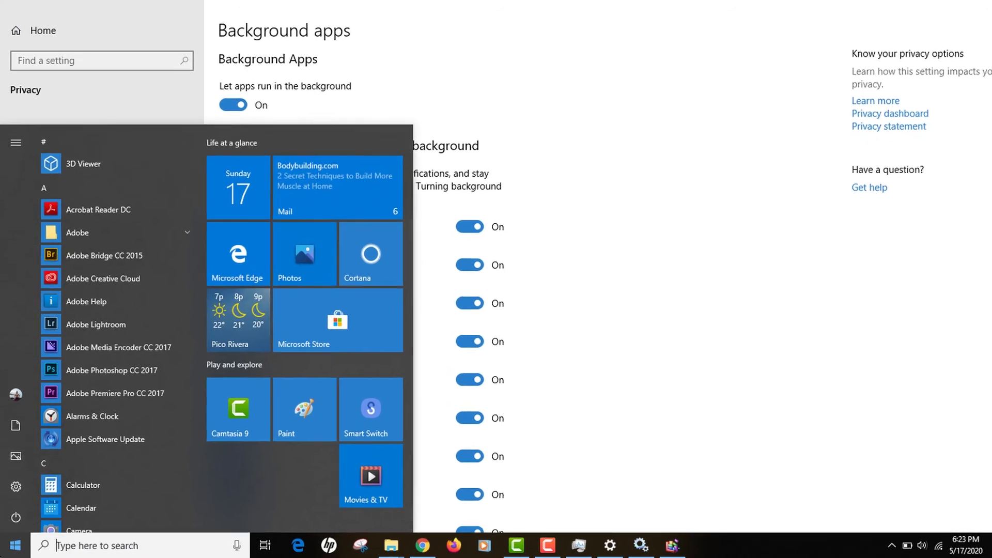
text(update)
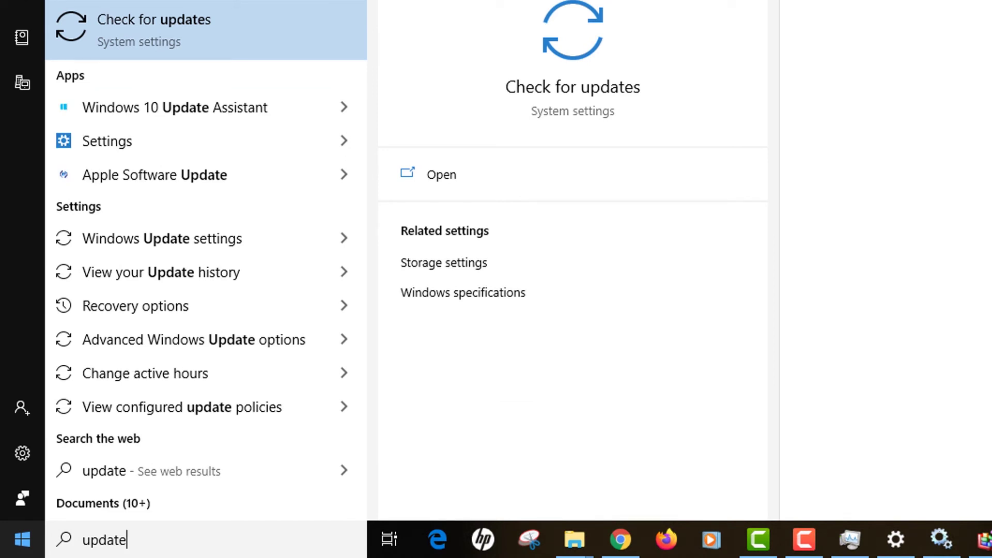
click(161, 237)
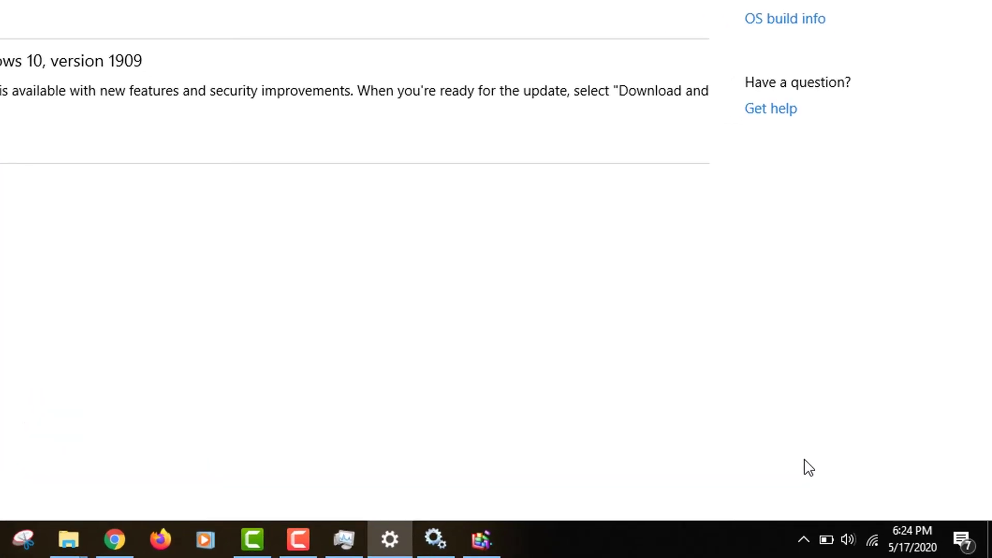
Open Power Options from the battery status to view the selected power plan
mouse_move(826, 538)
right_click(826, 536)
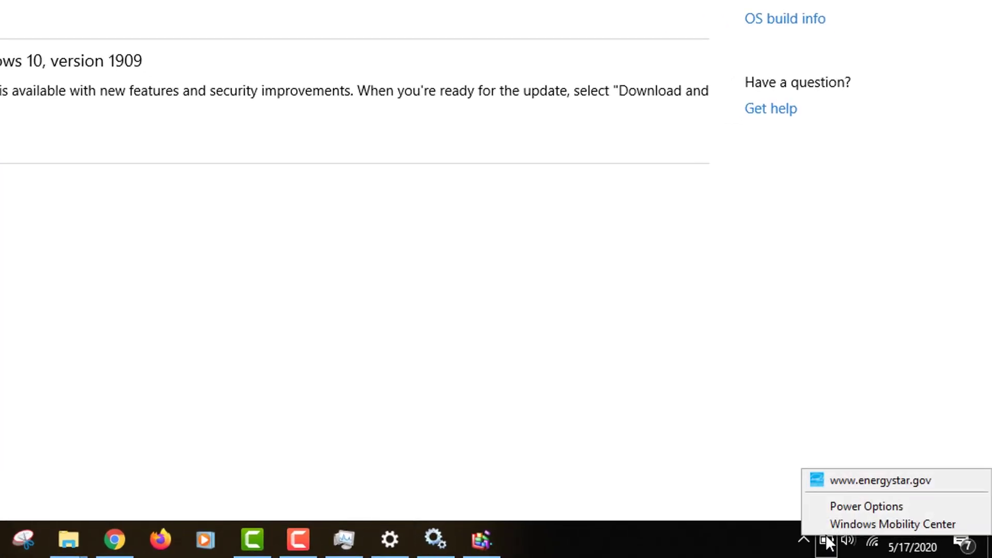
click(851, 510)
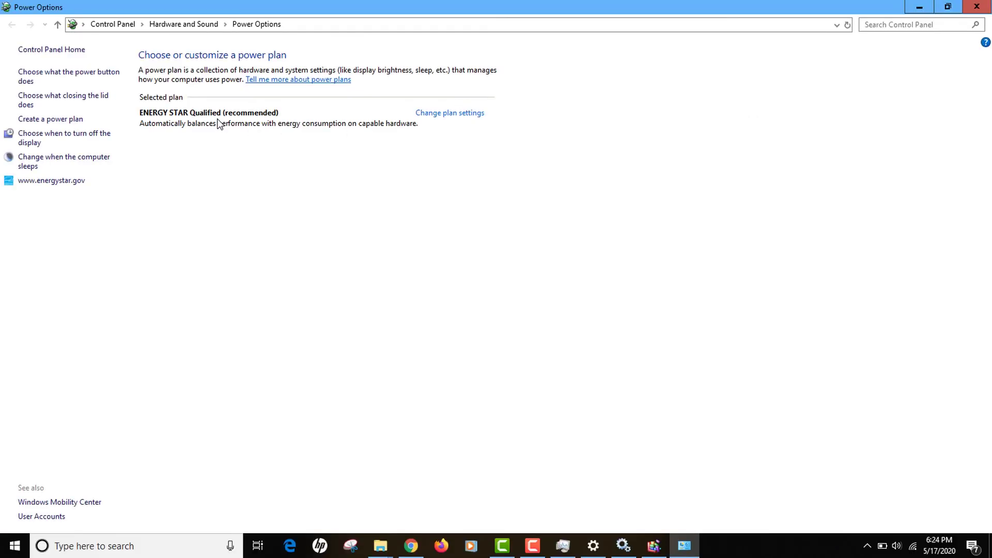